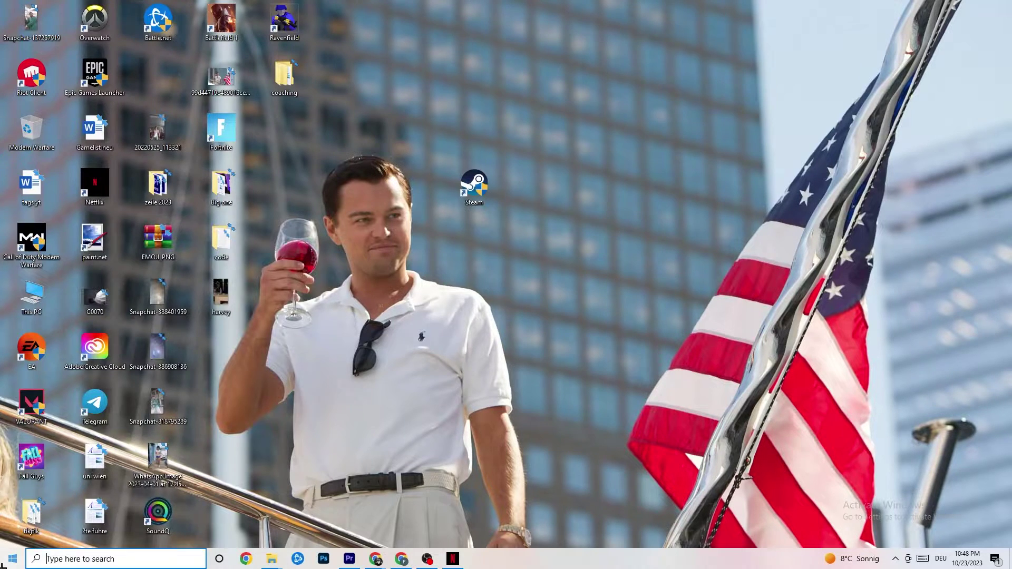
Open Settings from Start and go to the Update & Security Troubleshoot page.
{"action": "left_click", "coordinate": [11, 561]}
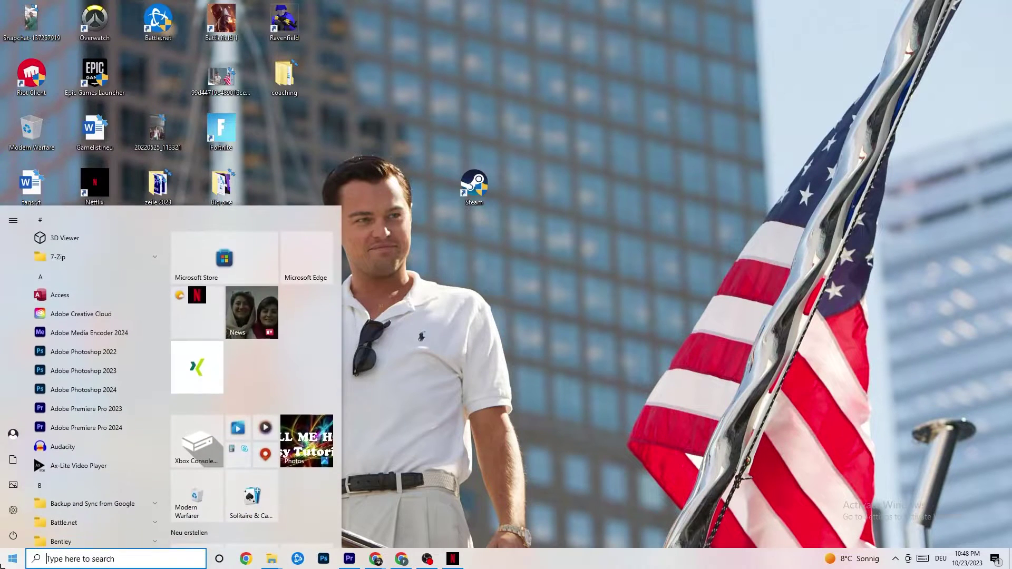
{"action": "left_click", "coordinate": [17, 512]}
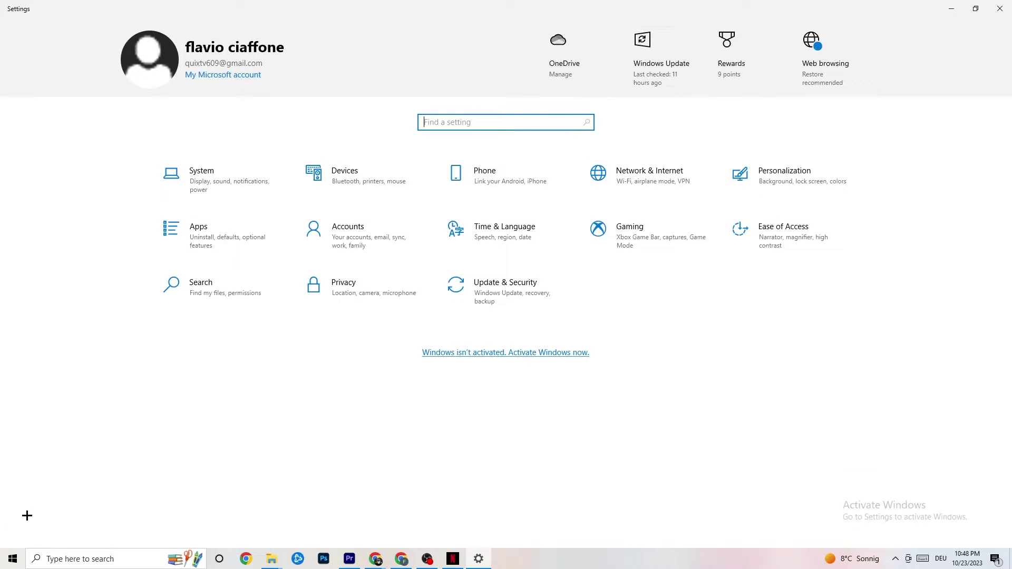
{"action": "left_click", "coordinate": [489, 304]}
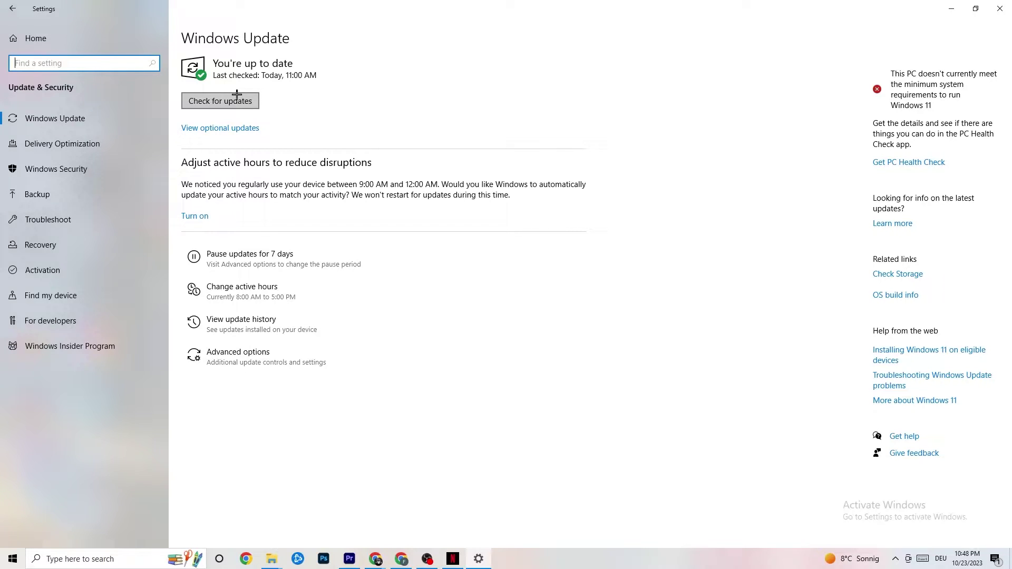
{"action": "left_click", "coordinate": [232, 59]}
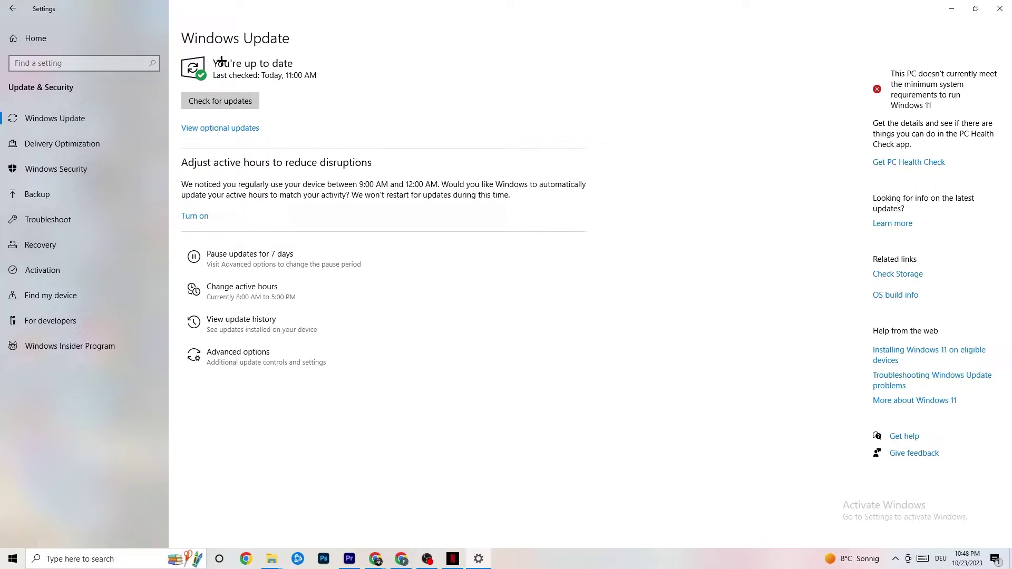
{"action": "left_click", "coordinate": [58, 219]}
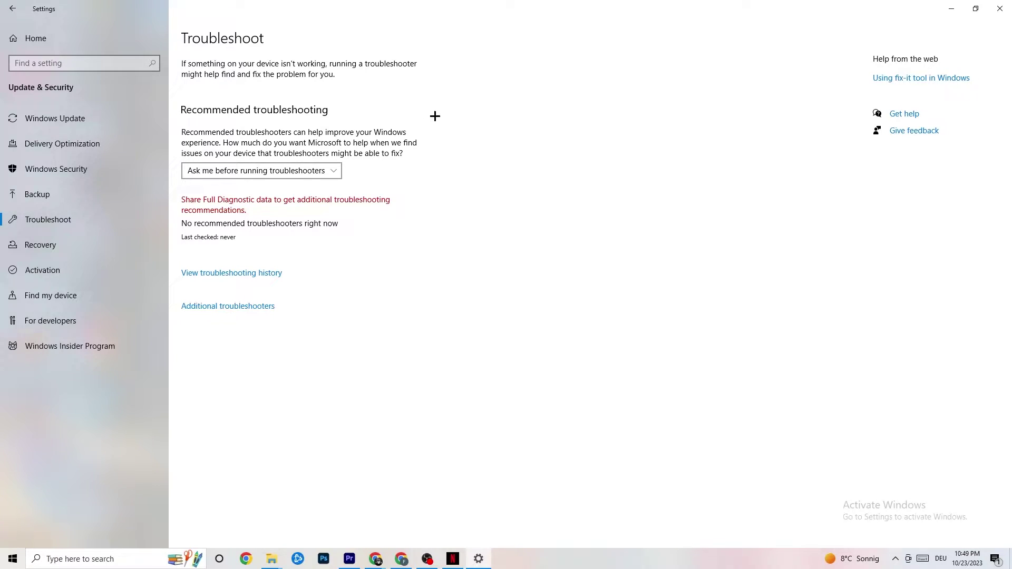
Minimize the Settings window to reveal the desktop with the Steam shortcut.
{"action": "left_click", "coordinate": [952, 9]}
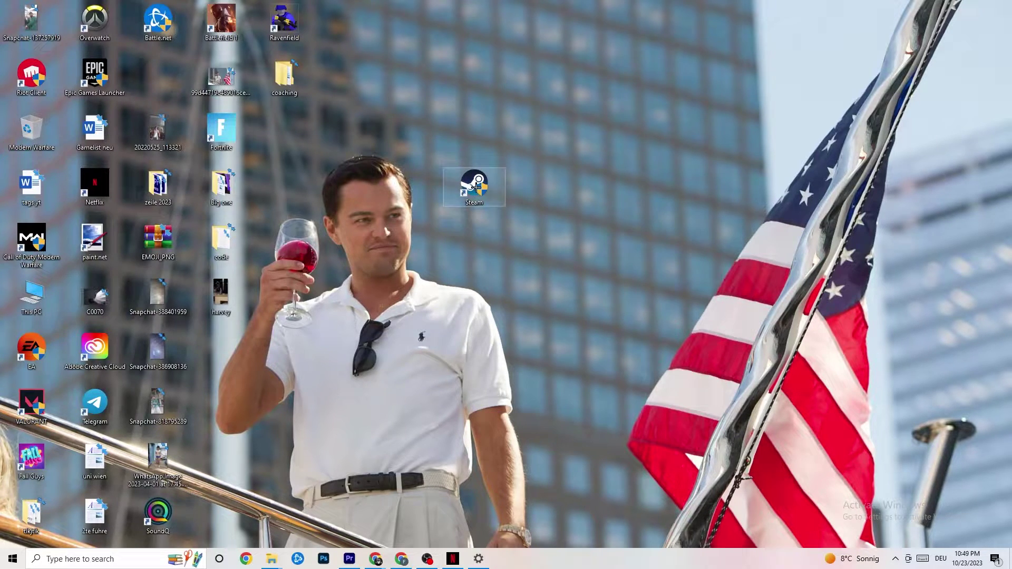
Run Steam as administrator from its desktop shortcut and return the shortcut to its original spot.
{"action": "left_click_drag", "start_coordinate": [471, 198], "coordinate": [471, 253]}
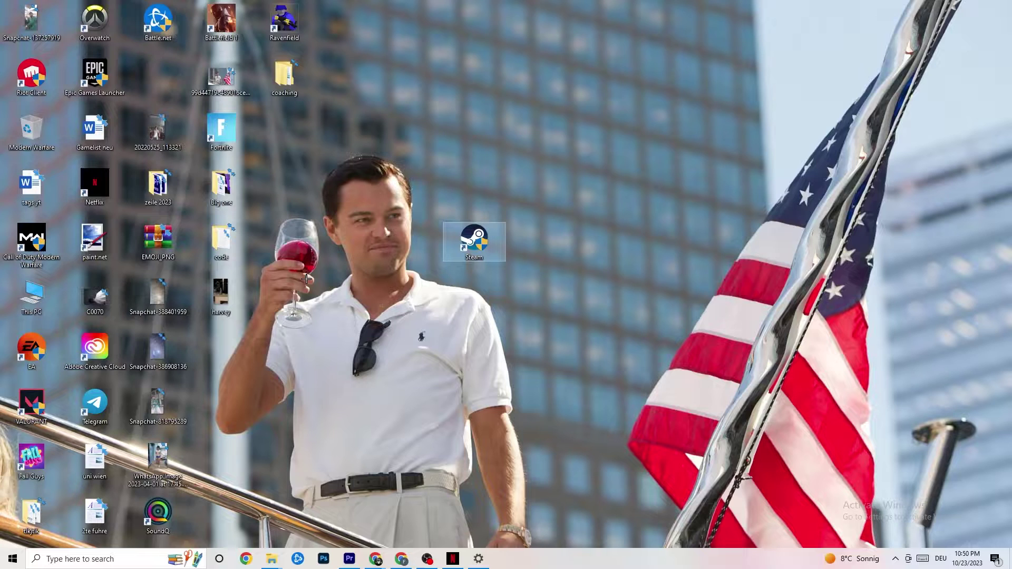
{"action": "right_click", "coordinate": [479, 238]}
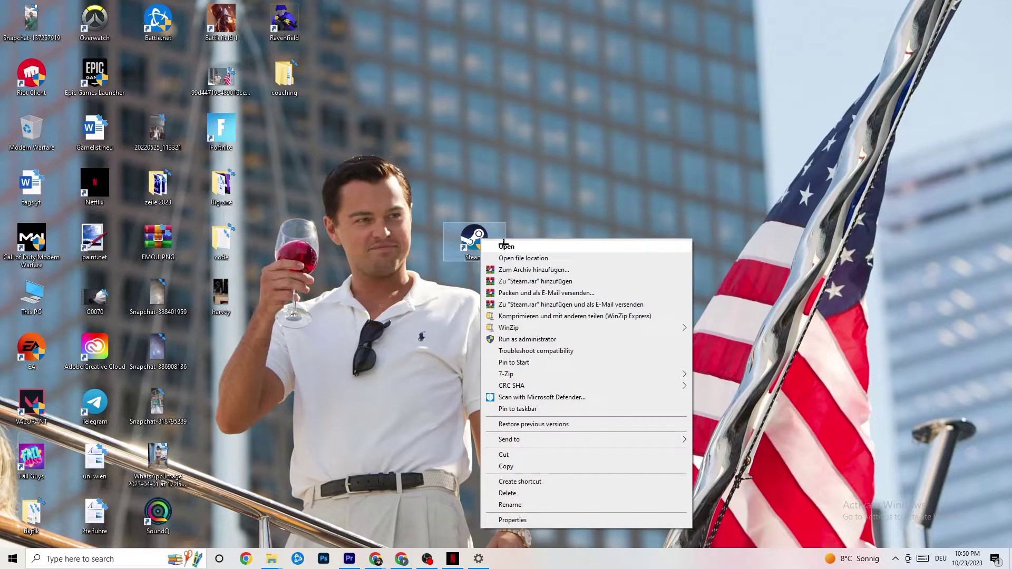
{"action": "left_click", "coordinate": [515, 339]}
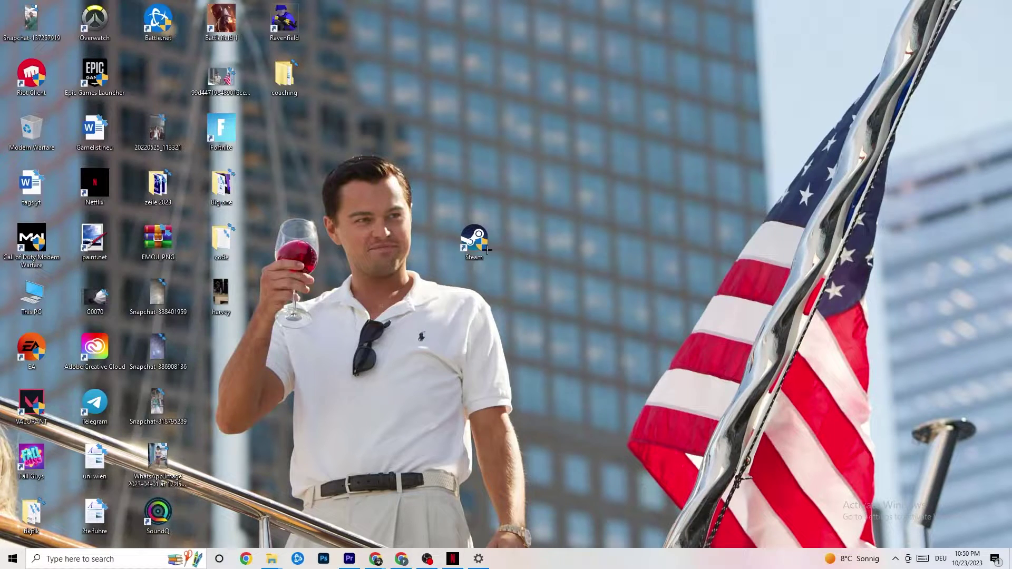
{"action": "left_click_drag", "start_coordinate": [466, 236], "coordinate": [465, 182]}
In Steam's shortcut Properties, keep Windows 8 compatibility mode with Run as administrator enabled.
{"action": "right_click", "coordinate": [465, 181]}
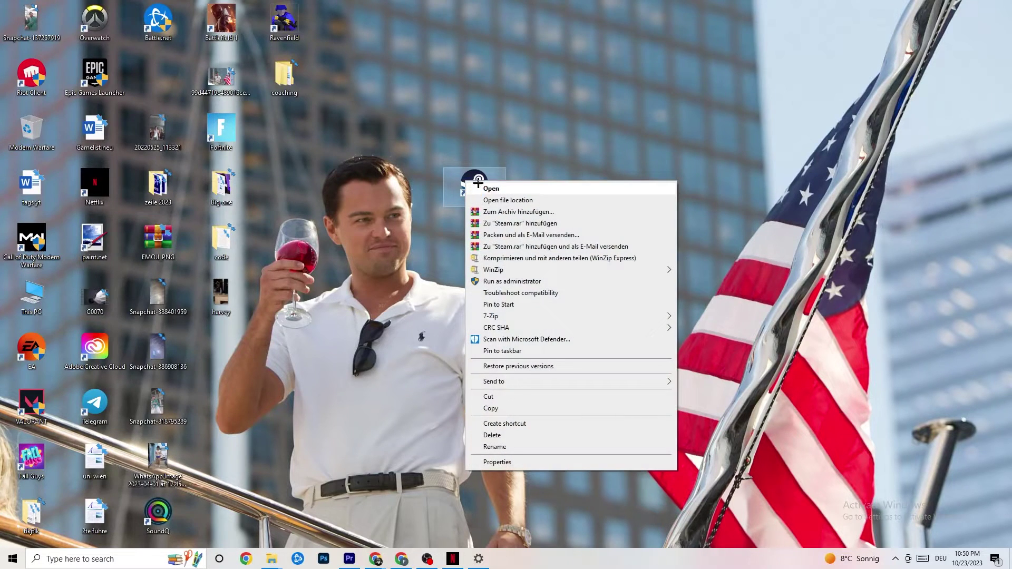
{"action": "left_click", "coordinate": [505, 462]}
{"action": "left_click_drag", "start_coordinate": [572, 206], "coordinate": [489, 86]}
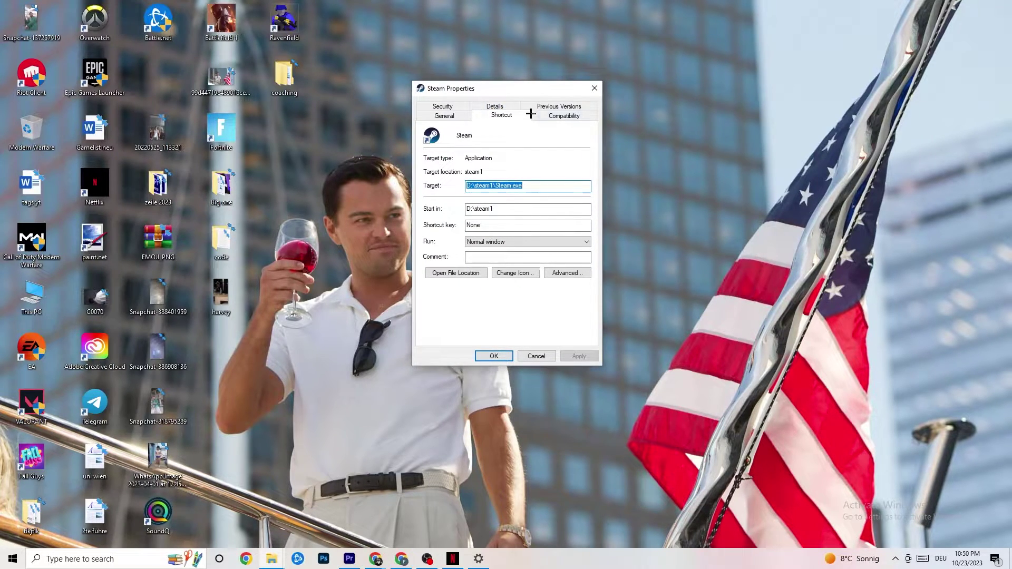
{"action": "left_click", "coordinate": [559, 115]}
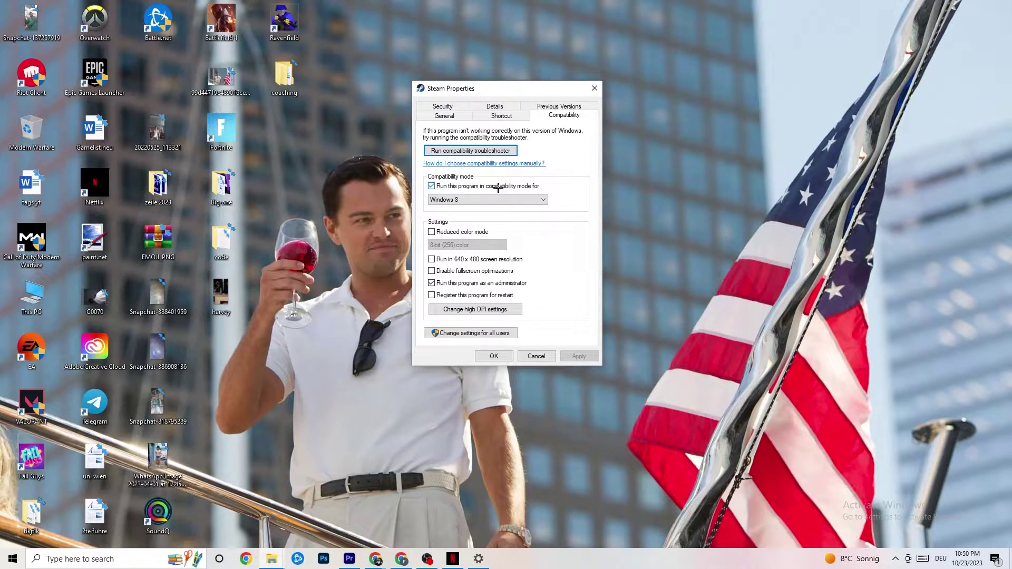
{"action": "left_click", "coordinate": [512, 199]}
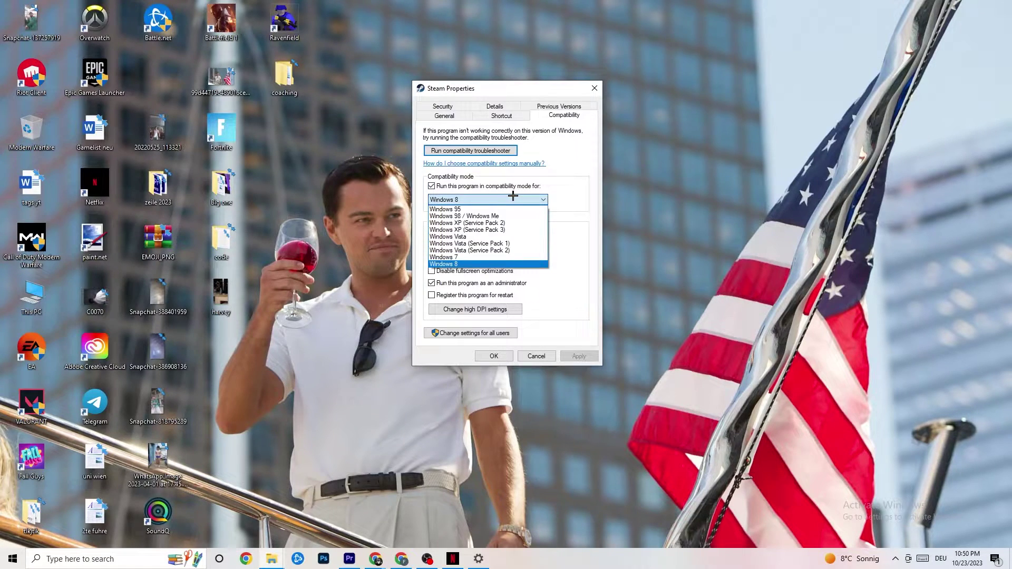
{"action": "left_click", "coordinate": [495, 264]}
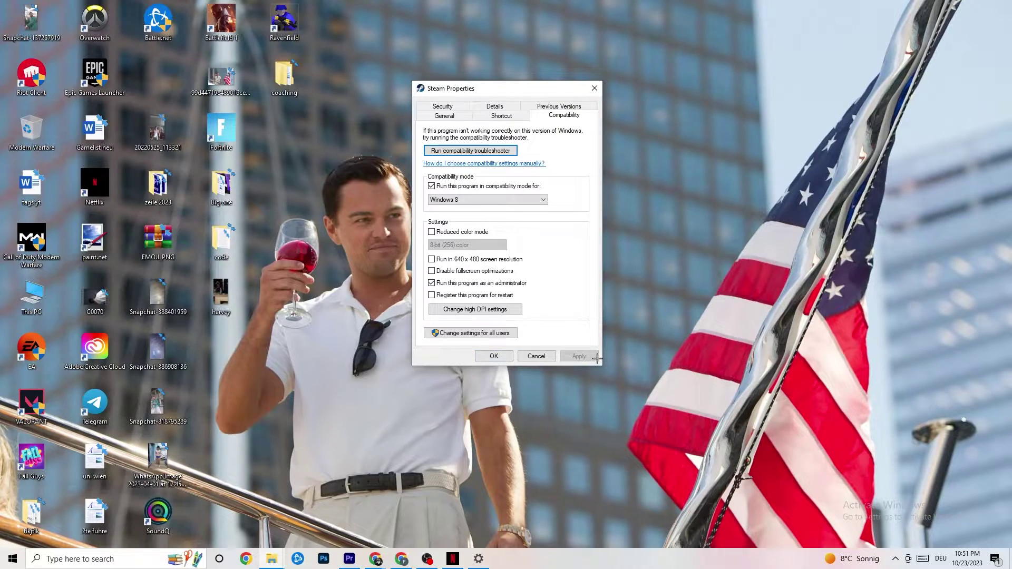
Save Steam's compatibility settings with OK and dismiss the shortcut's context menu.
{"action": "left_click", "coordinate": [495, 357]}
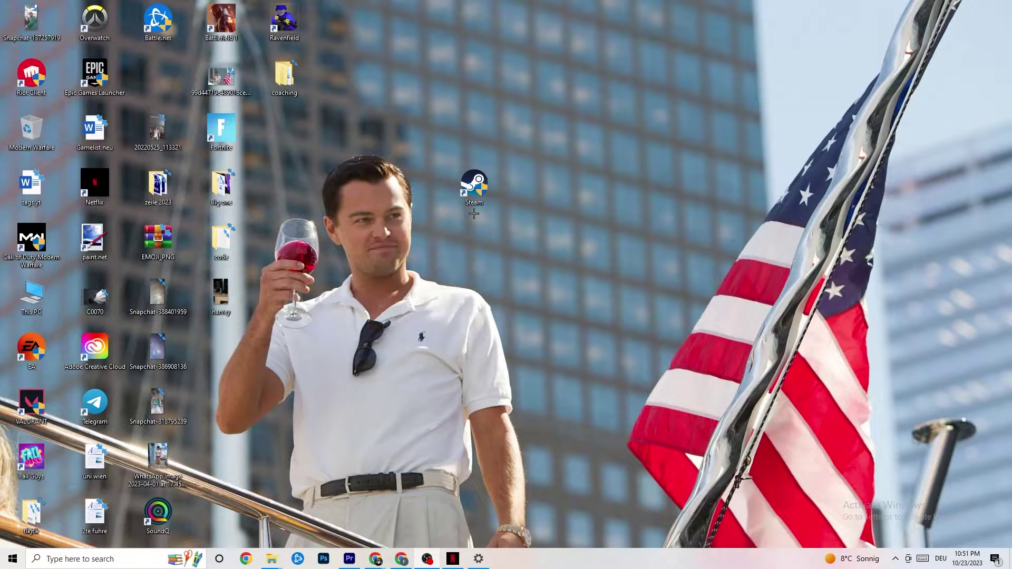
{"action": "right_click", "coordinate": [456, 189]}
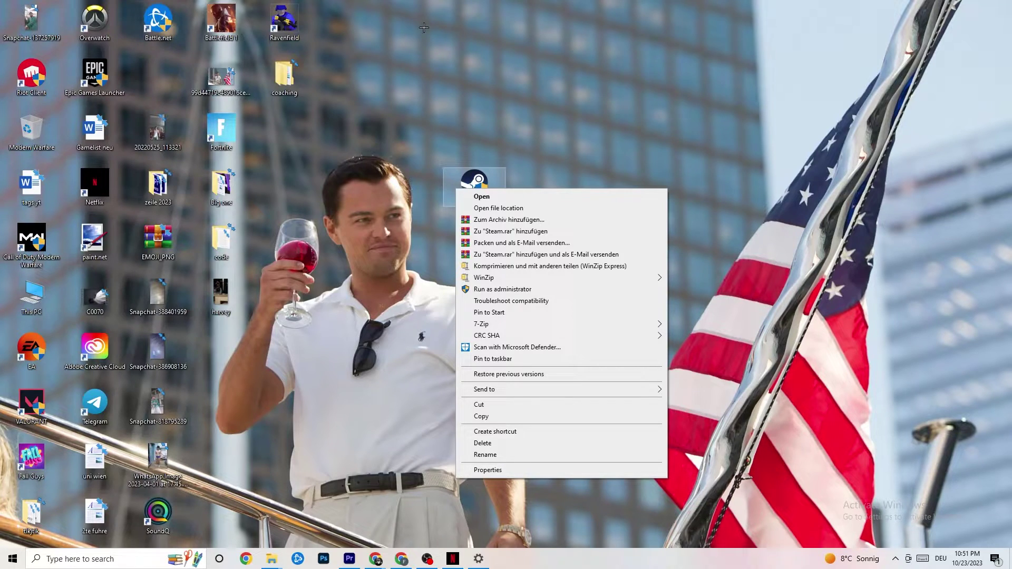
{"action": "left_click", "coordinate": [371, 238]}
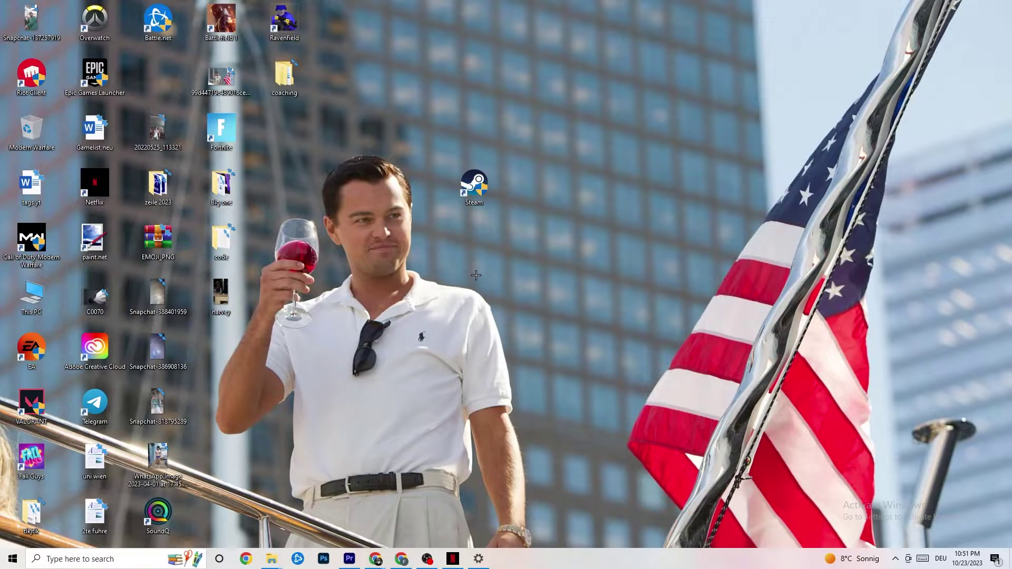
Open Settings > System and look through the available display scaling sizes.
{"action": "left_click", "coordinate": [12, 559]}
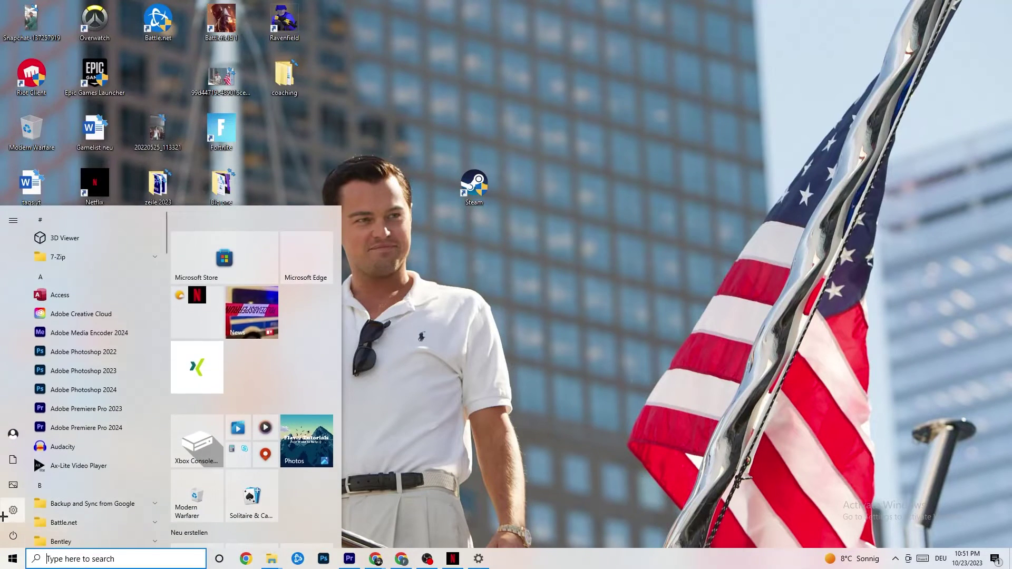
{"action": "left_click", "coordinate": [13, 510]}
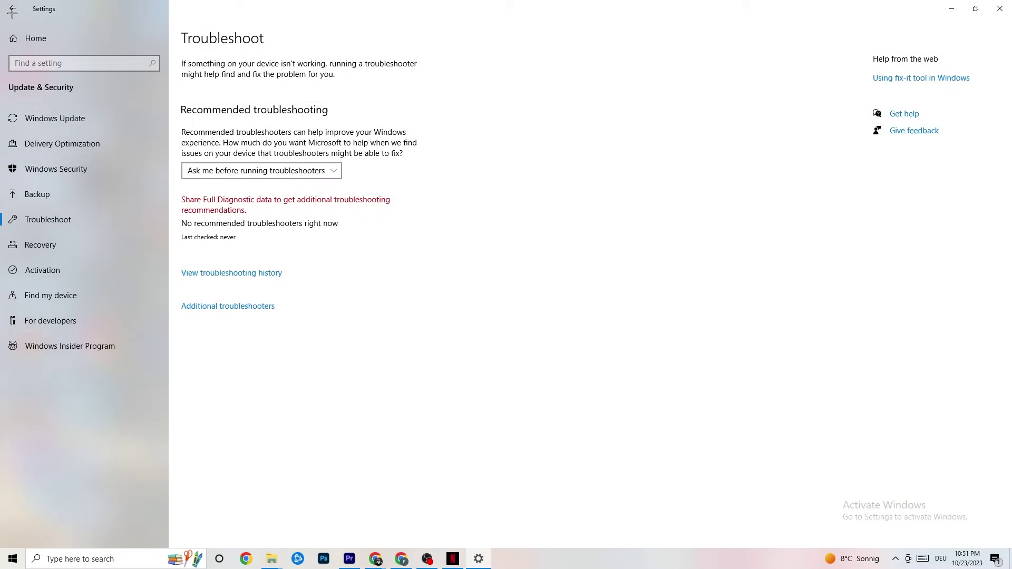
{"action": "left_click", "coordinate": [12, 11]}
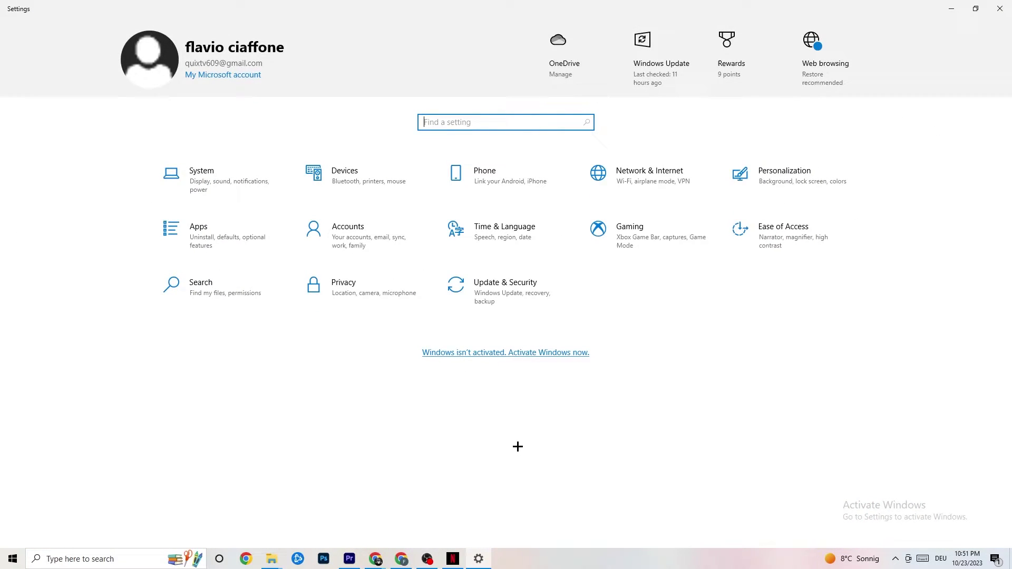
{"action": "left_click", "coordinate": [241, 194]}
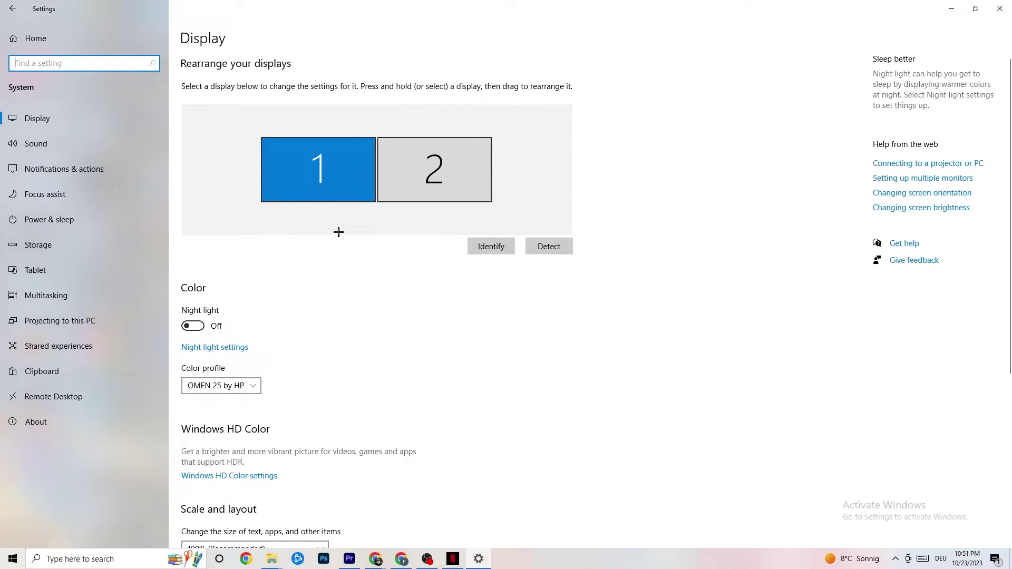
{"action": "scroll", "coordinate": [289, 177], "scroll_direction": "down", "scroll_amount": 5}
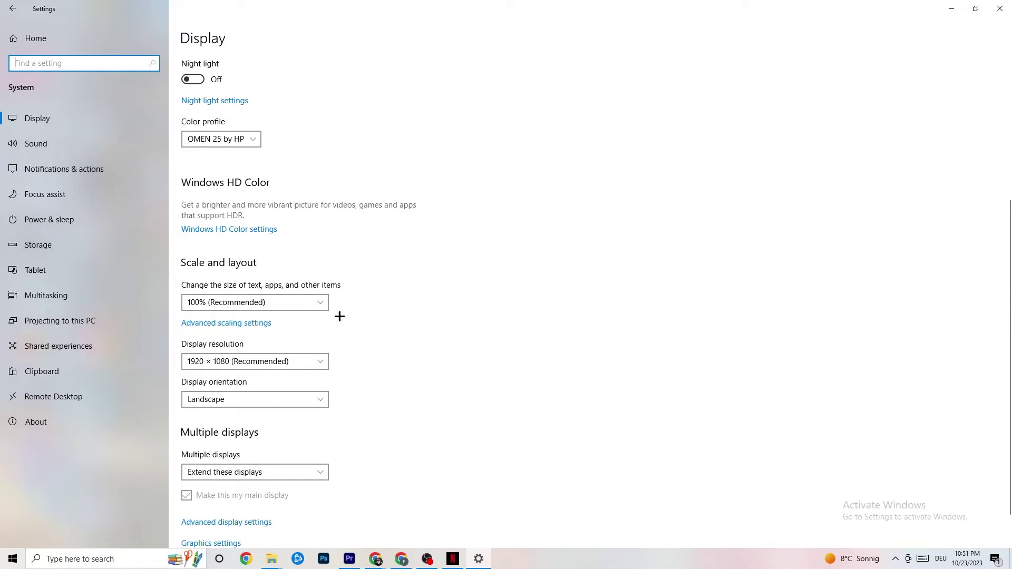
{"action": "left_click", "coordinate": [243, 262]}
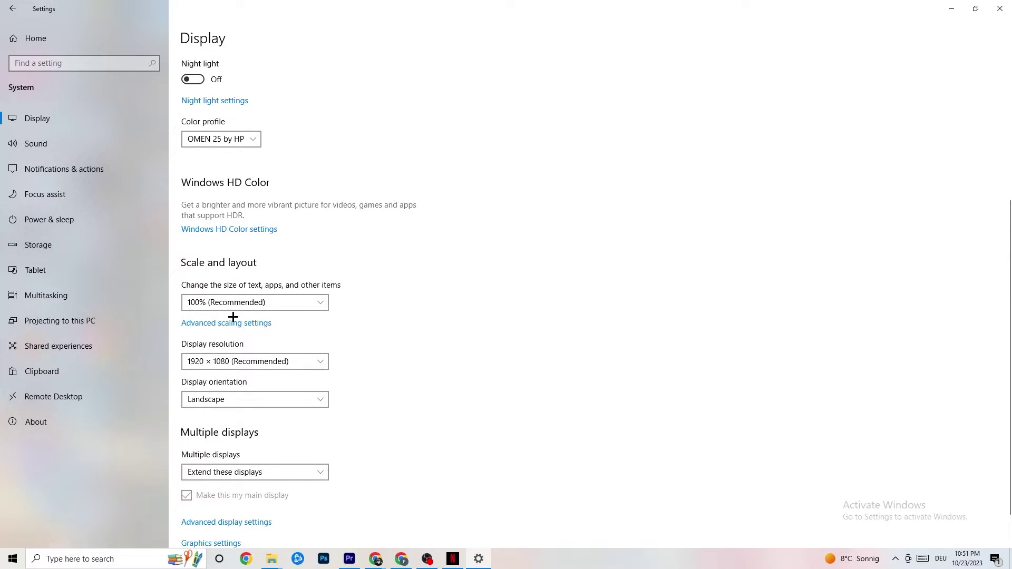
{"action": "left_click", "coordinate": [308, 297]}
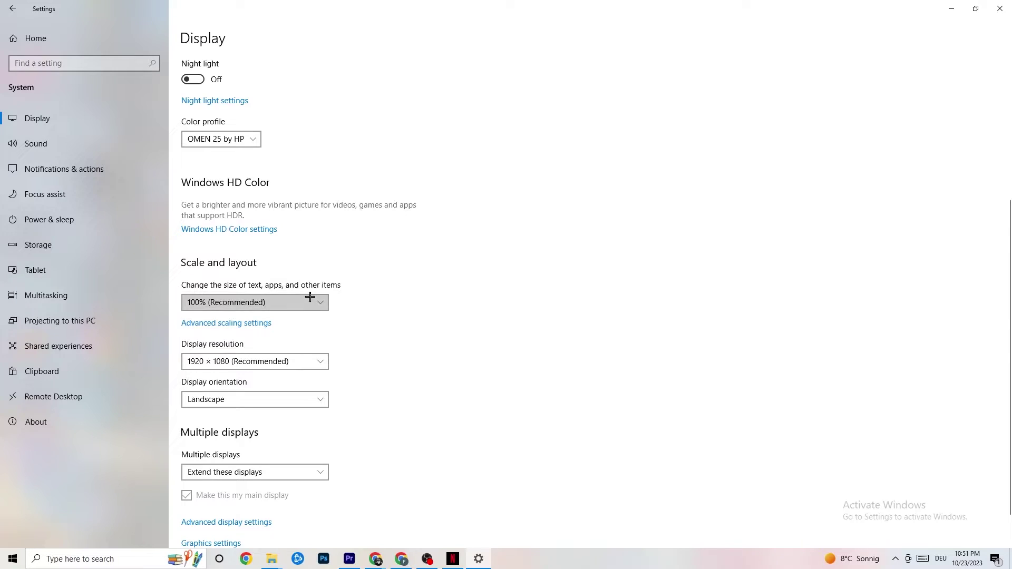
{"action": "left_click", "coordinate": [459, 259]}
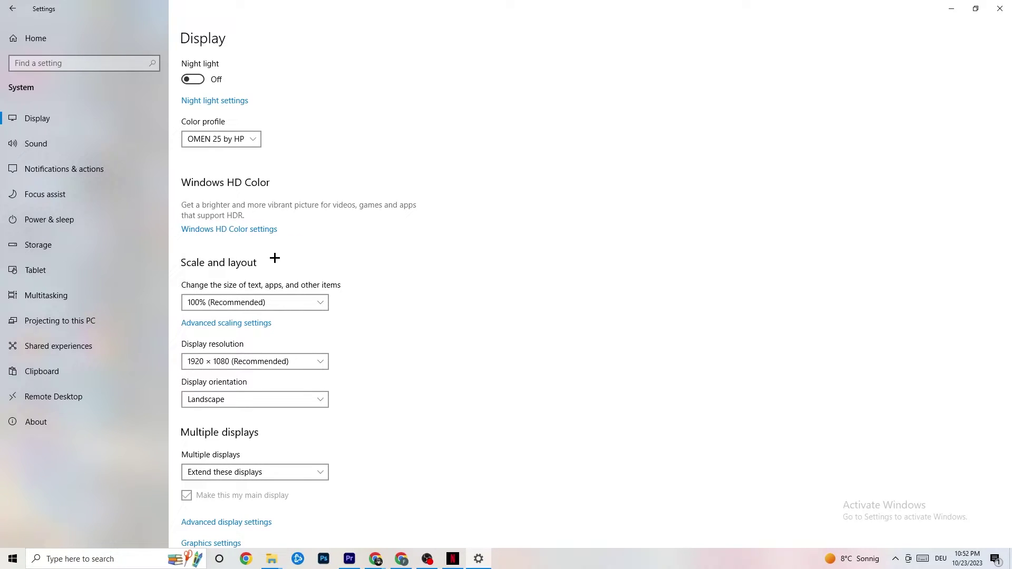
View the full power plan list in Power Options from Power & sleep, then close it.
{"action": "left_click", "coordinate": [67, 216]}
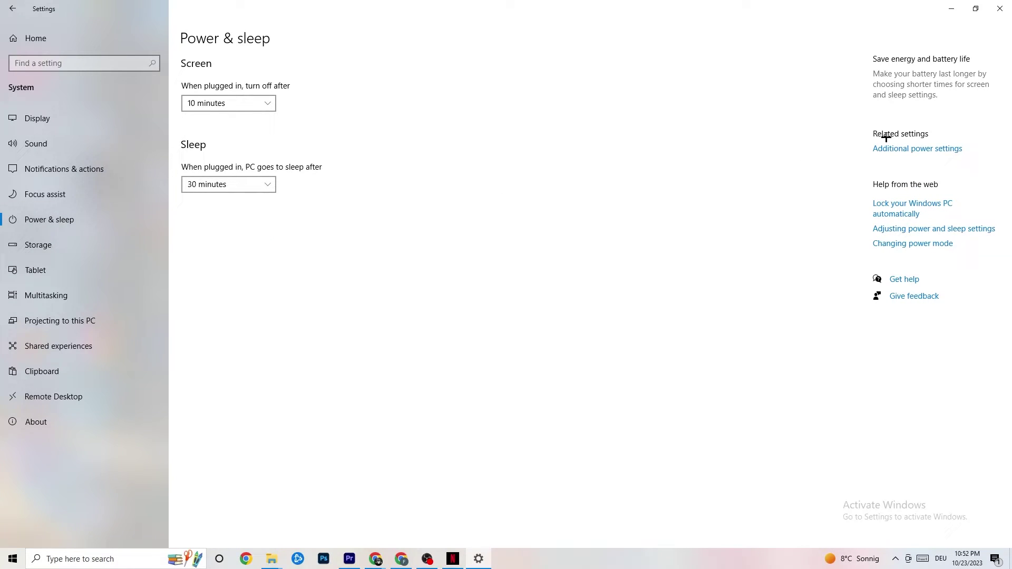
{"action": "left_click", "coordinate": [927, 151]}
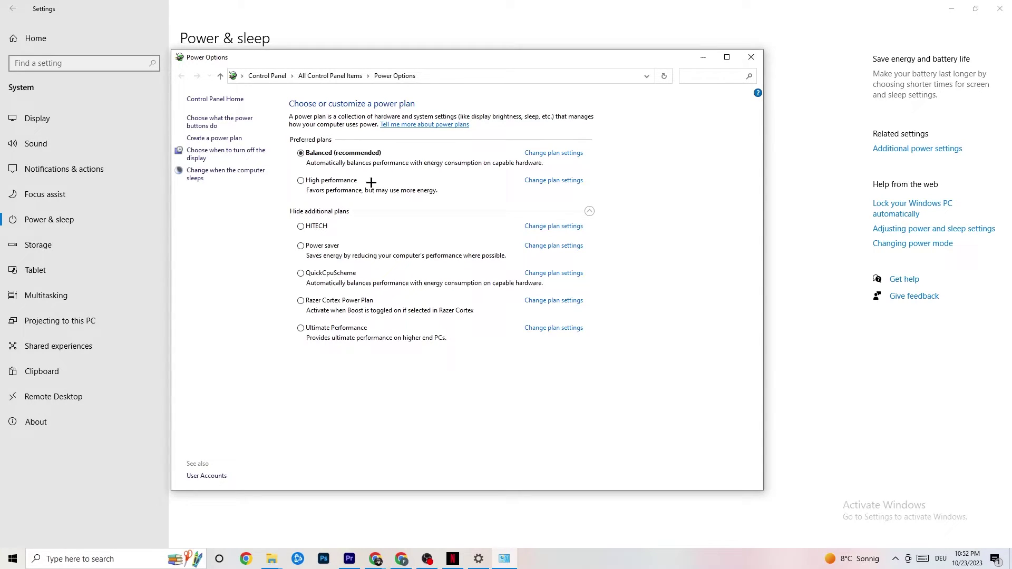
{"action": "left_click", "coordinate": [749, 60]}
Keep Storage Sense running Every week, then return to the Storage overview.
{"action": "left_click", "coordinate": [62, 248]}
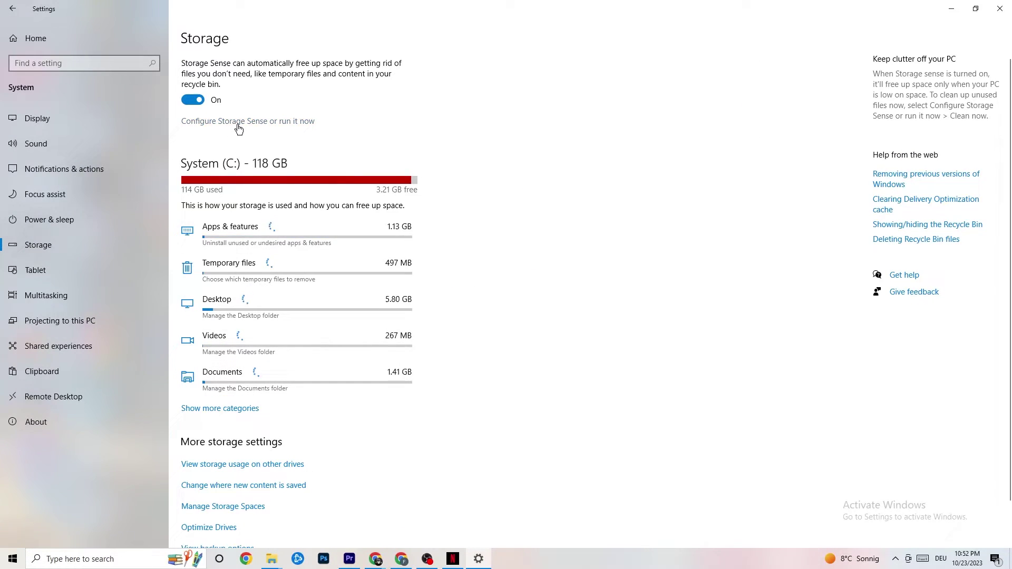
{"action": "left_click", "coordinate": [284, 122]}
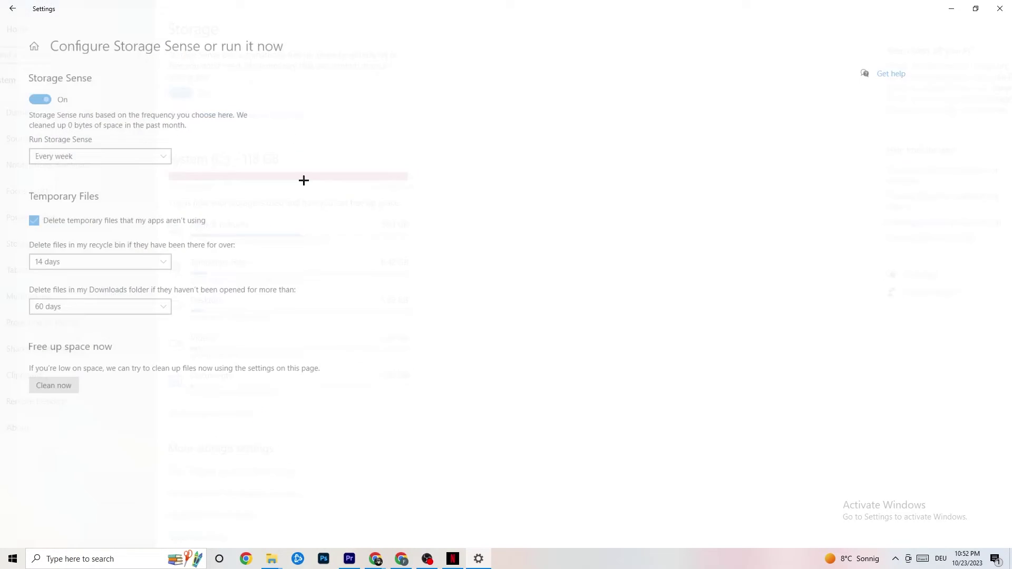
{"action": "left_click", "coordinate": [118, 151]}
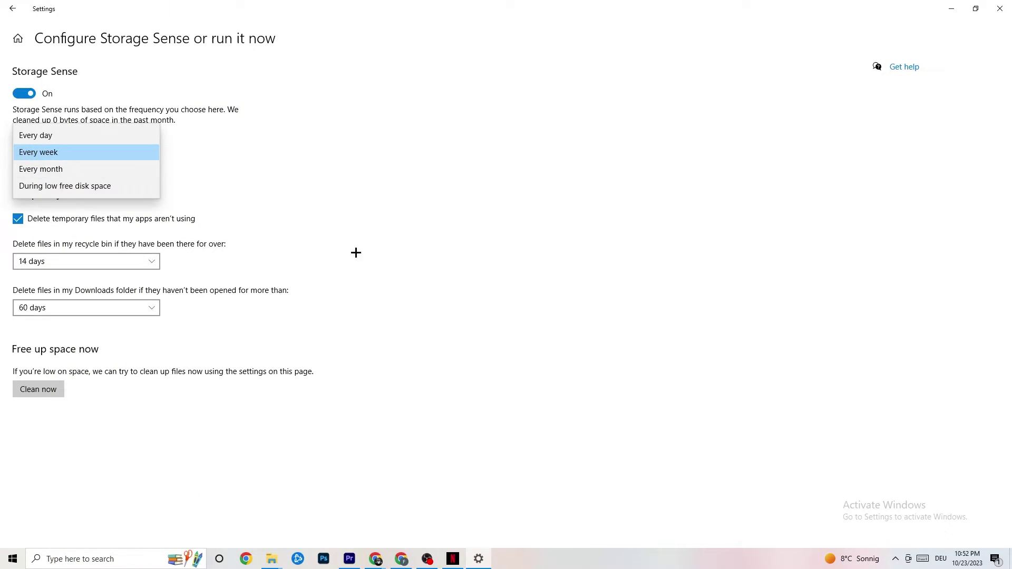
{"action": "left_click", "coordinate": [356, 253]}
{"action": "left_click", "coordinate": [72, 151]}
{"action": "left_click", "coordinate": [386, 87]}
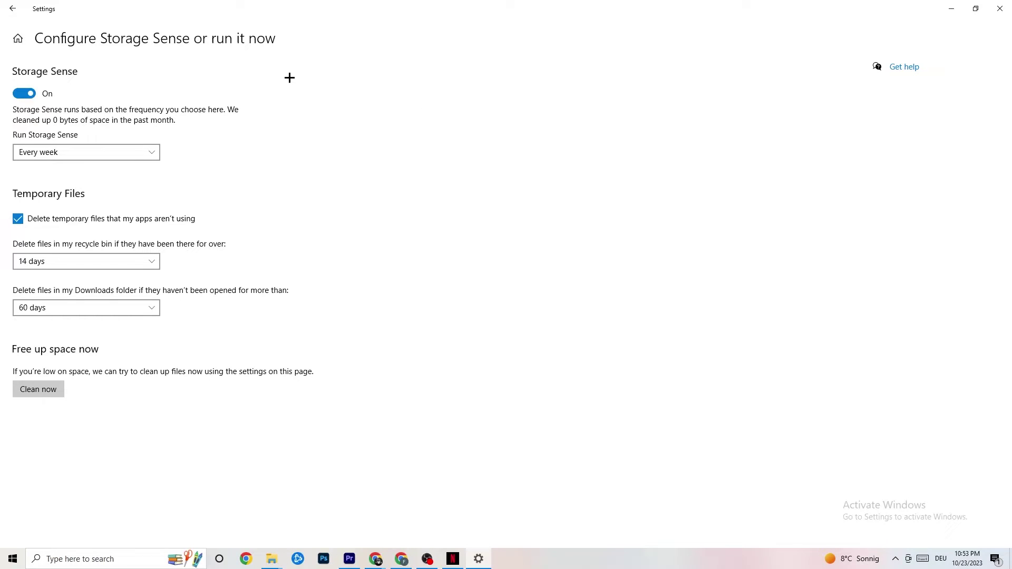
{"action": "left_click", "coordinate": [13, 8]}
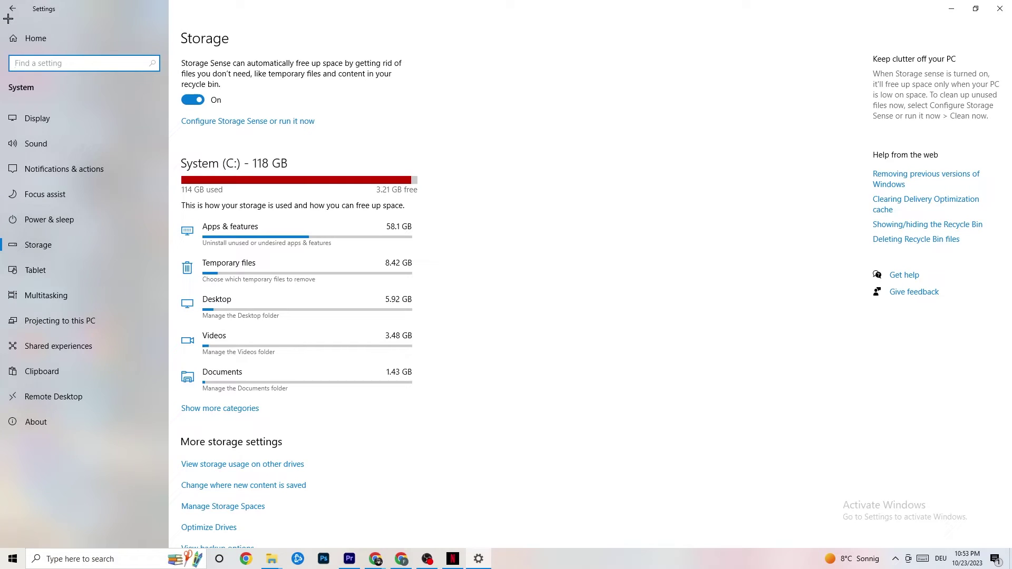
Go from the Settings home to Gaming's Xbox Game Bar page, confirming it is Off.
{"action": "left_click", "coordinate": [13, 8]}
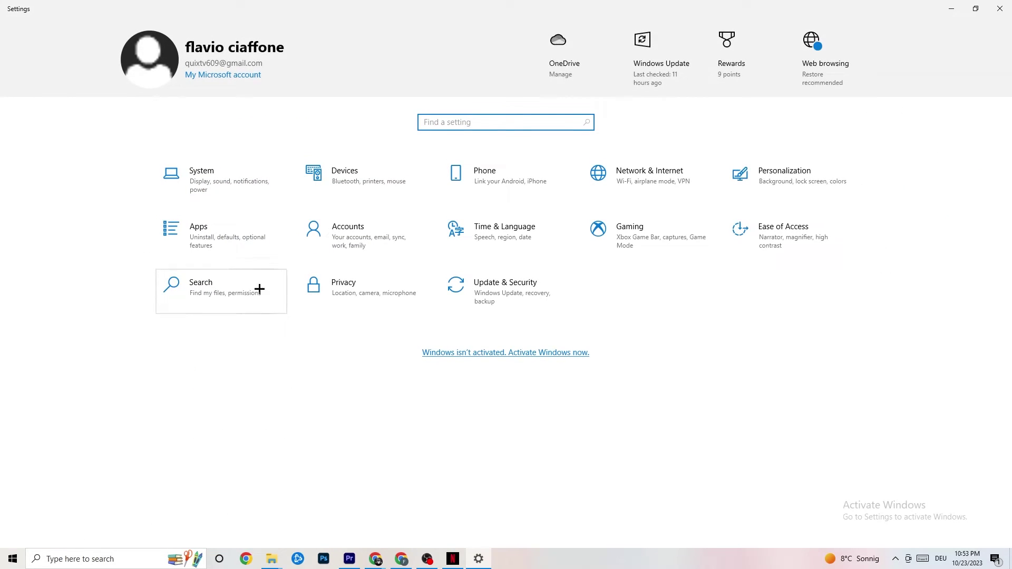
{"action": "left_click", "coordinate": [650, 242]}
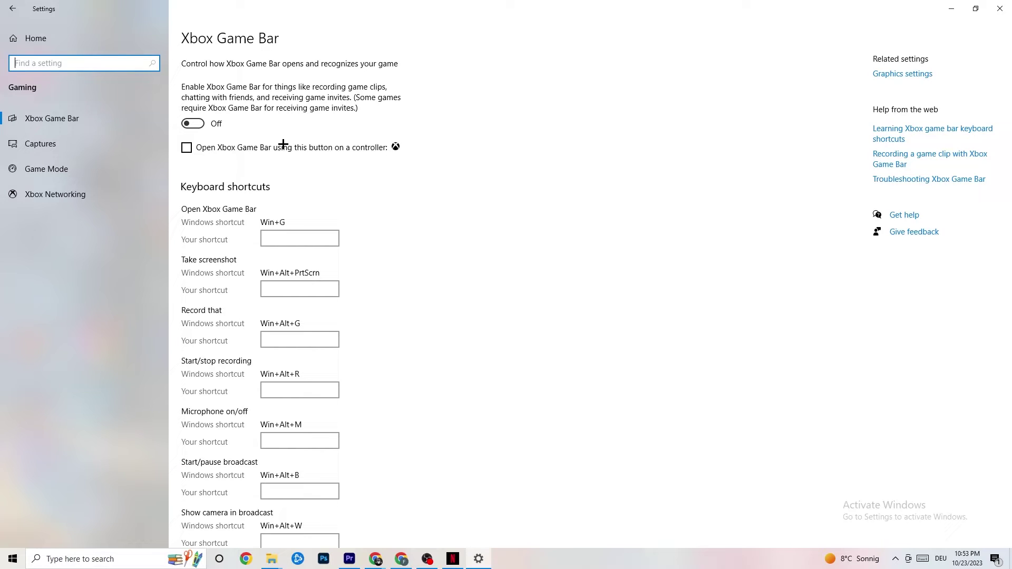
Open Gaming Captures to confirm background recording and recorded audio are Off at 30 fps.
{"action": "left_click", "coordinate": [67, 138]}
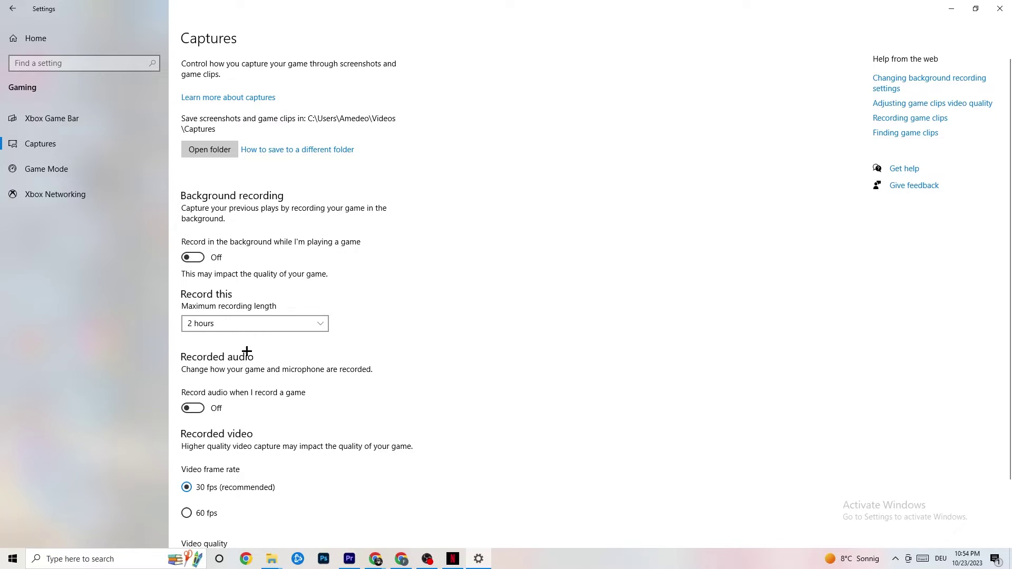
Confirm Game Mode is On, then close the Settings window.
{"action": "left_click", "coordinate": [46, 169]}
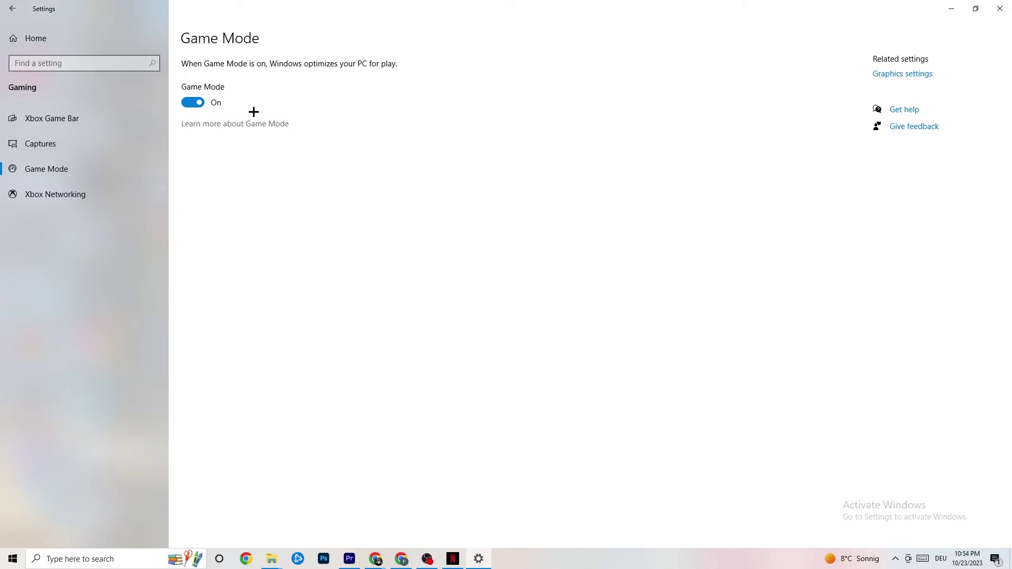
{"action": "left_click", "coordinate": [995, 9]}
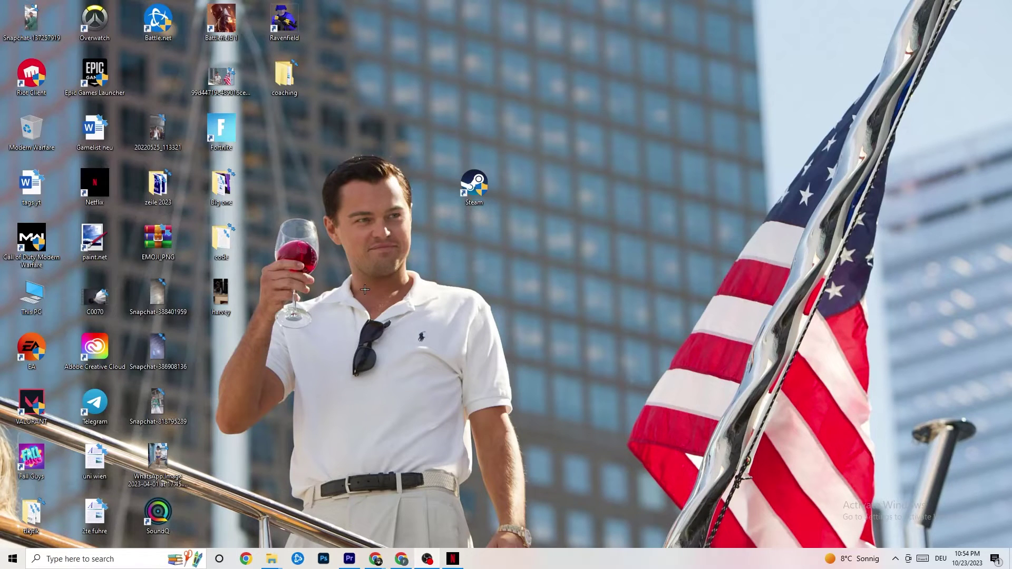
Launch Task Manager from the taskbar, maximize it, and scroll through its Processes list.
{"action": "right_click", "coordinate": [517, 566]}
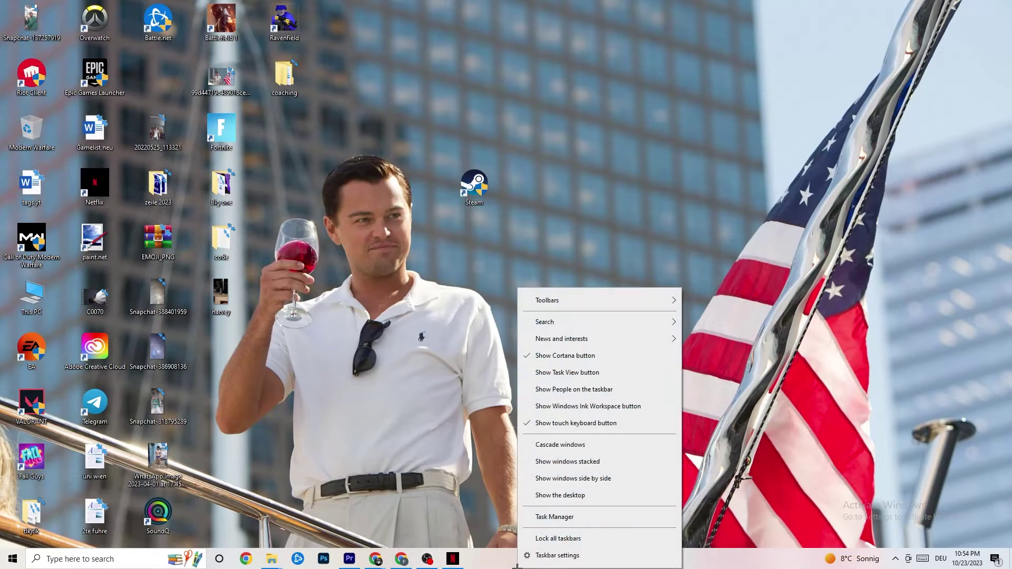
{"action": "left_click", "coordinate": [548, 518]}
{"action": "double_click", "coordinate": [579, 33]}
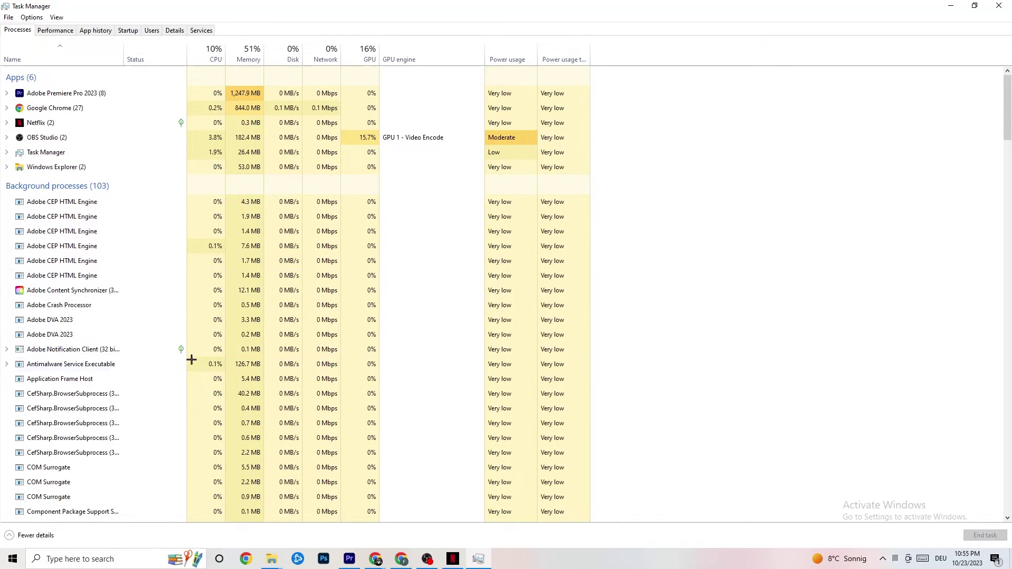
{"action": "scroll", "coordinate": [196, 343], "scroll_direction": "down", "scroll_amount": 8}
{"action": "scroll", "coordinate": [197, 345], "scroll_direction": "up", "scroll_amount": 8}
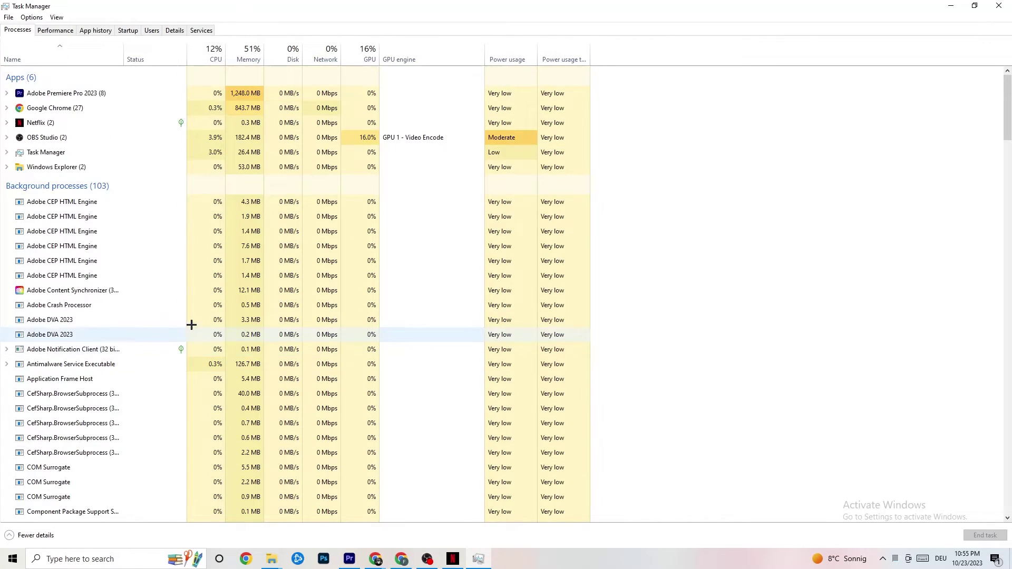
{"action": "scroll", "coordinate": [163, 302], "scroll_direction": "down", "scroll_amount": 1}
{"action": "scroll", "coordinate": [165, 307], "scroll_direction": "up", "scroll_amount": 1}
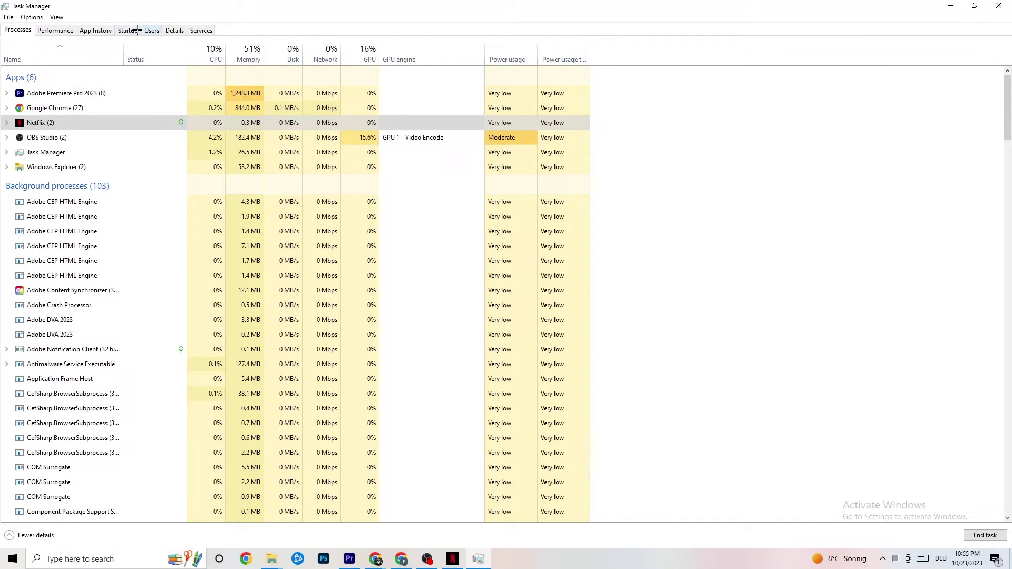
On the Details tab, set the Adobe Premiere Pro process priority to High.
{"action": "left_click", "coordinate": [170, 31]}
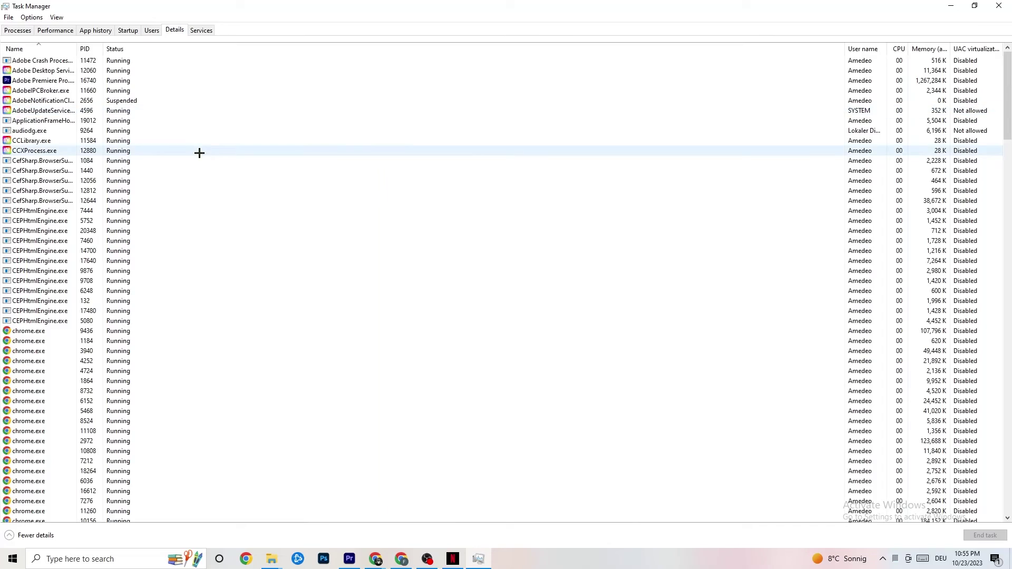
{"action": "right_click", "coordinate": [98, 82]}
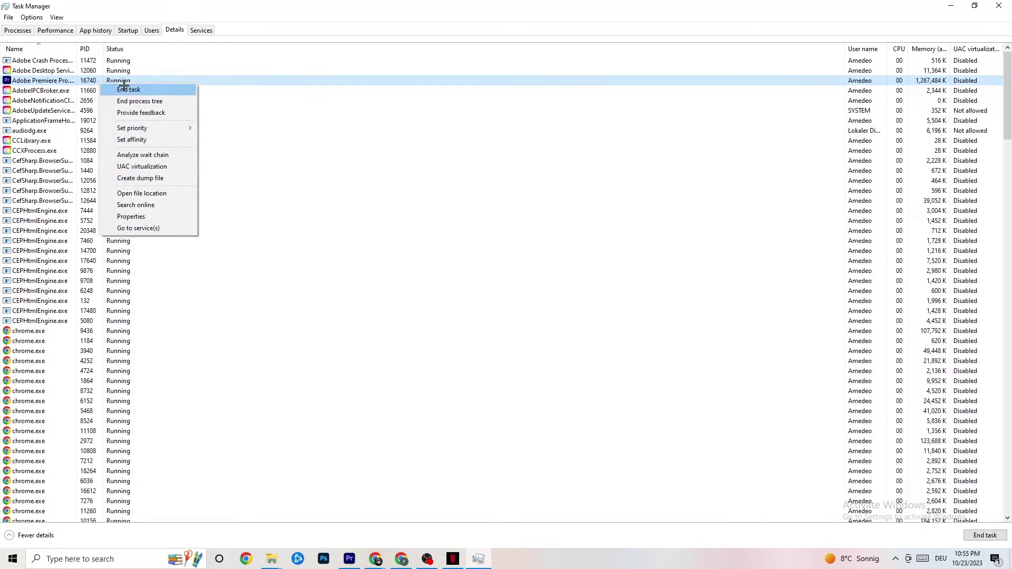
{"action": "mouse_move", "coordinate": [155, 128]}
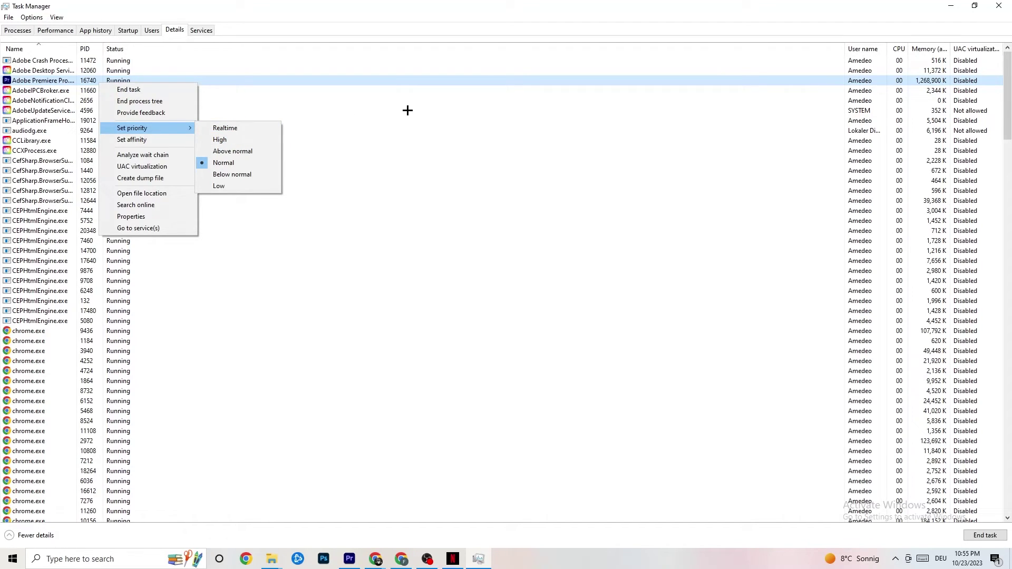
{"action": "left_click", "coordinate": [167, 128]}
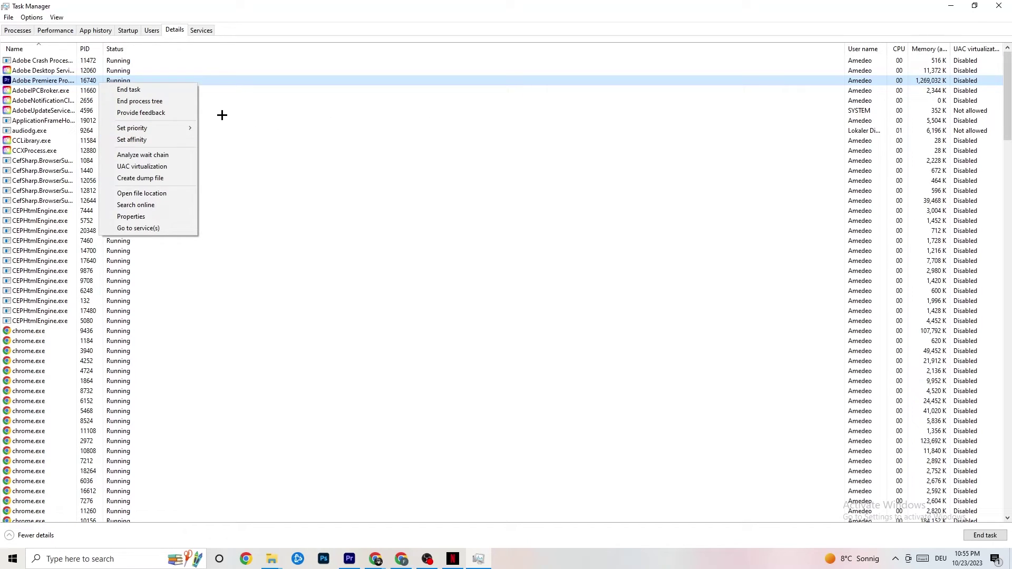
On the Startup tab, inspect the Google Drive and Pivot Software entries without changing them.
{"action": "left_click", "coordinate": [128, 31]}
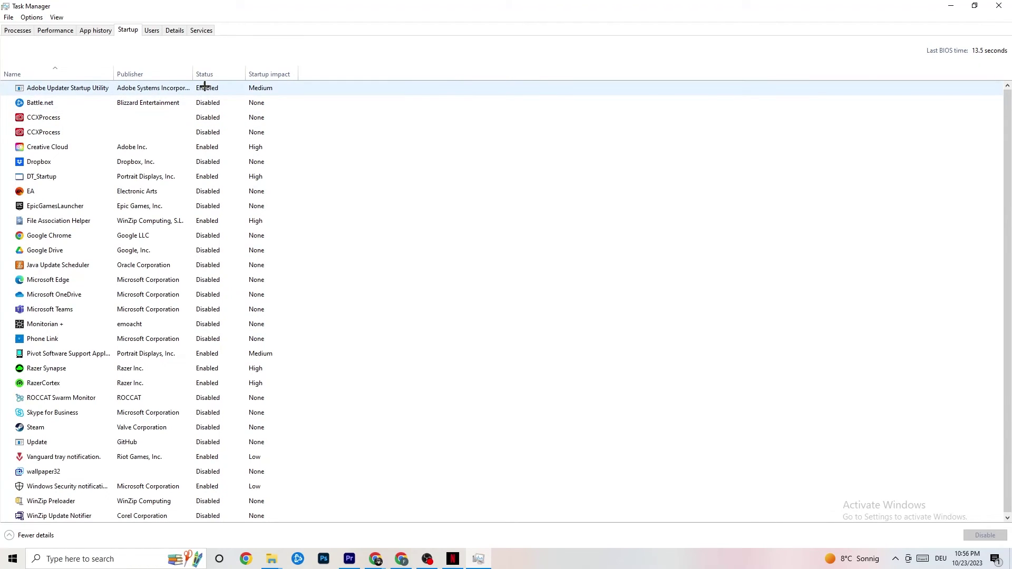
{"action": "right_click", "coordinate": [146, 251]}
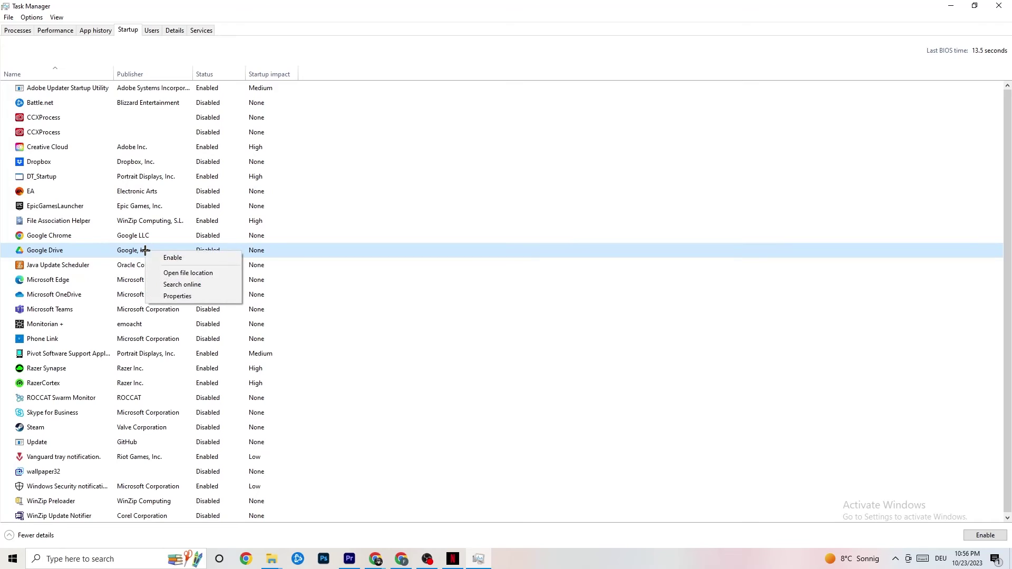
{"action": "right_click", "coordinate": [200, 354]}
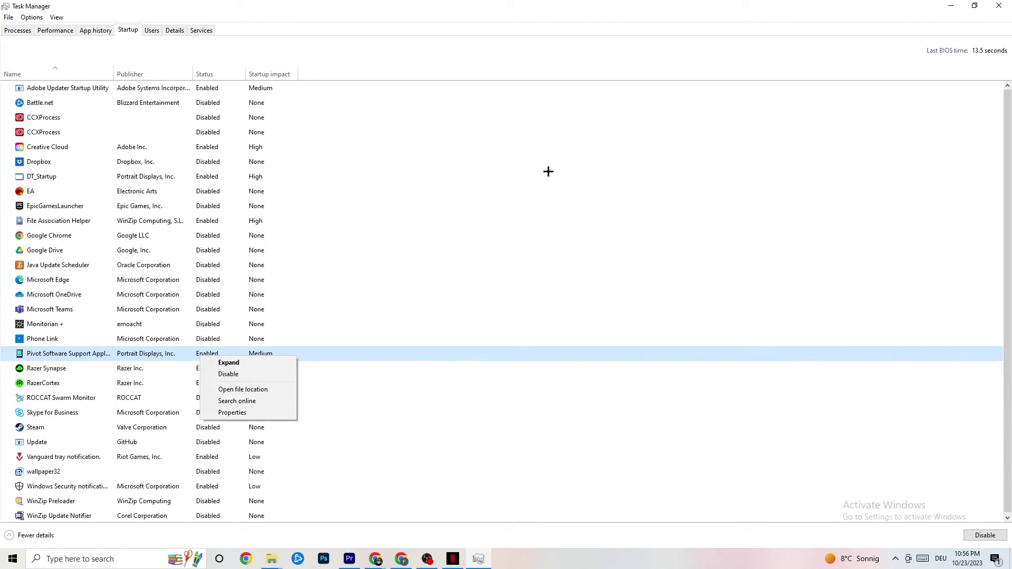
{"action": "left_click", "coordinate": [410, 17]}
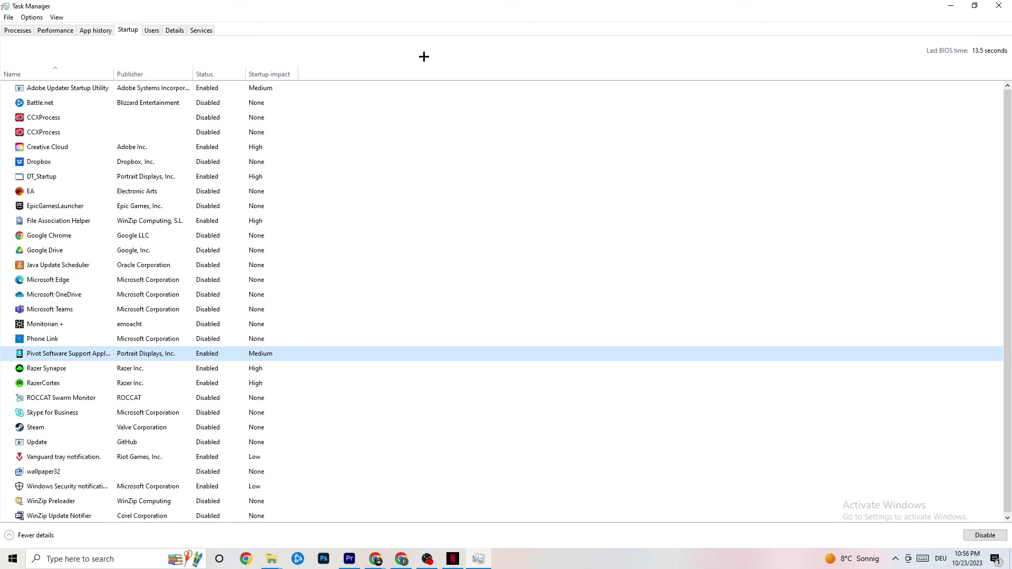
Close Task Manager, leaving the startup entries as they were.
{"action": "left_click", "coordinate": [998, 6]}
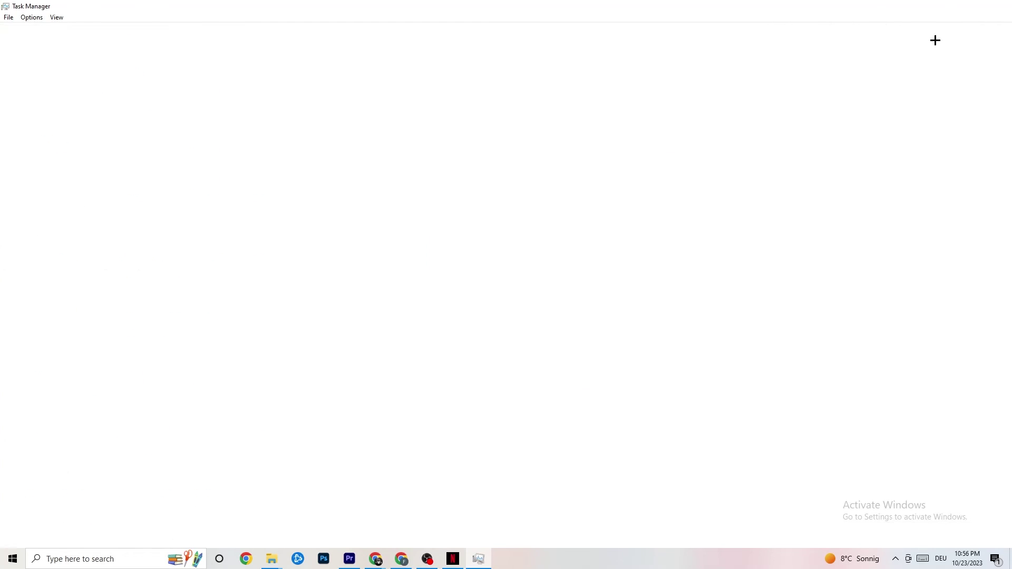